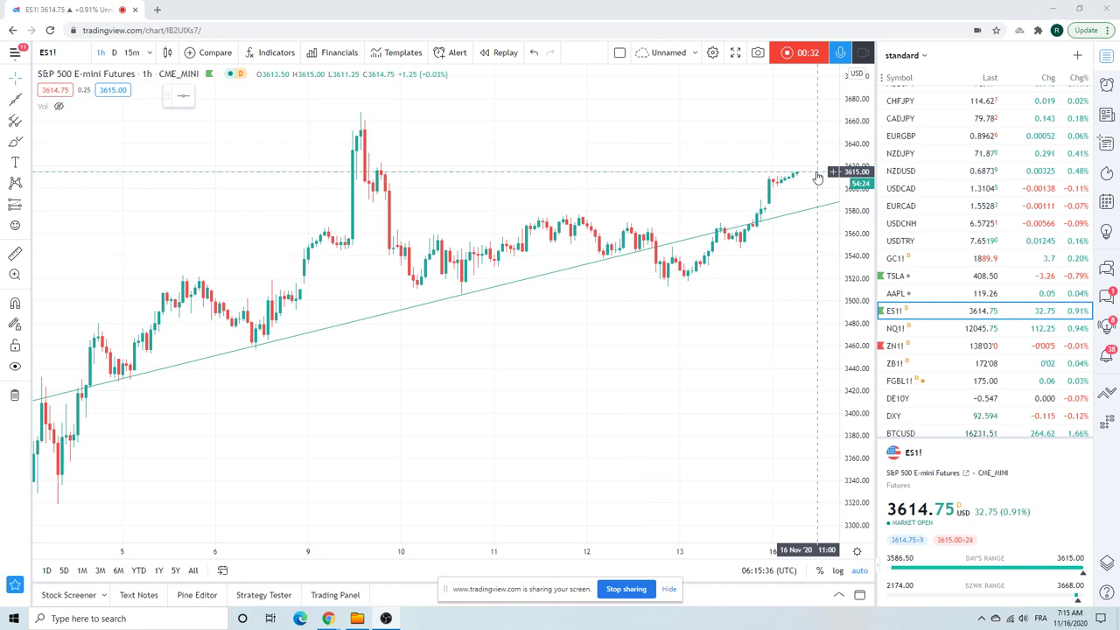
Open the US10Y 10-year bond yield chart from the watchlist
scroll(718, 162, "down", 3)
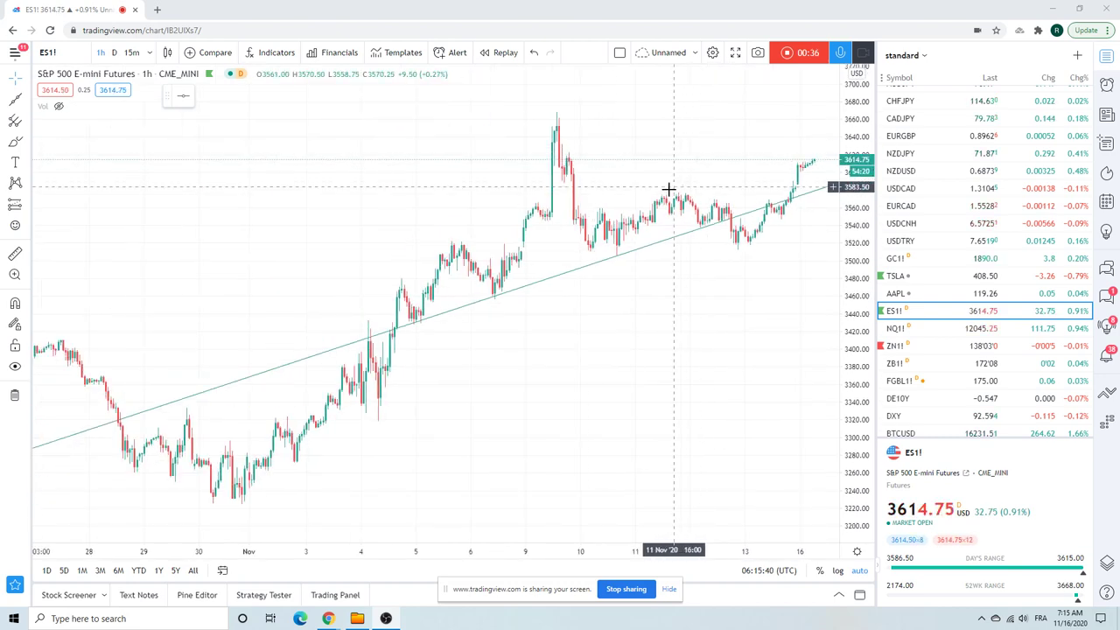
scroll(733, 177, "up", 2)
scroll(944, 193, "up", 5)
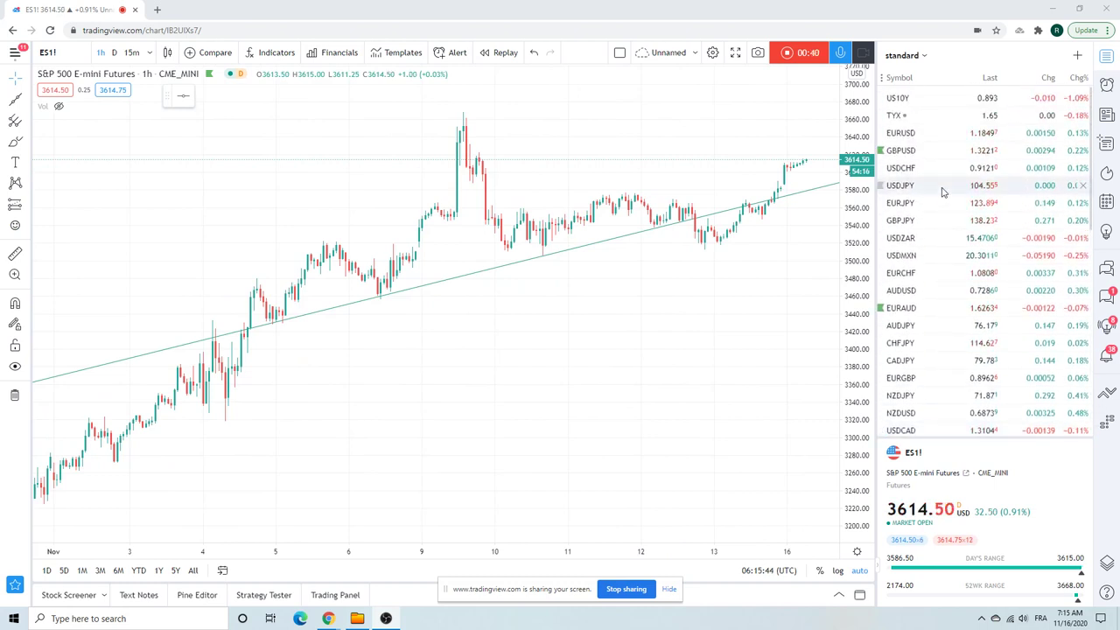
left_click(938, 100)
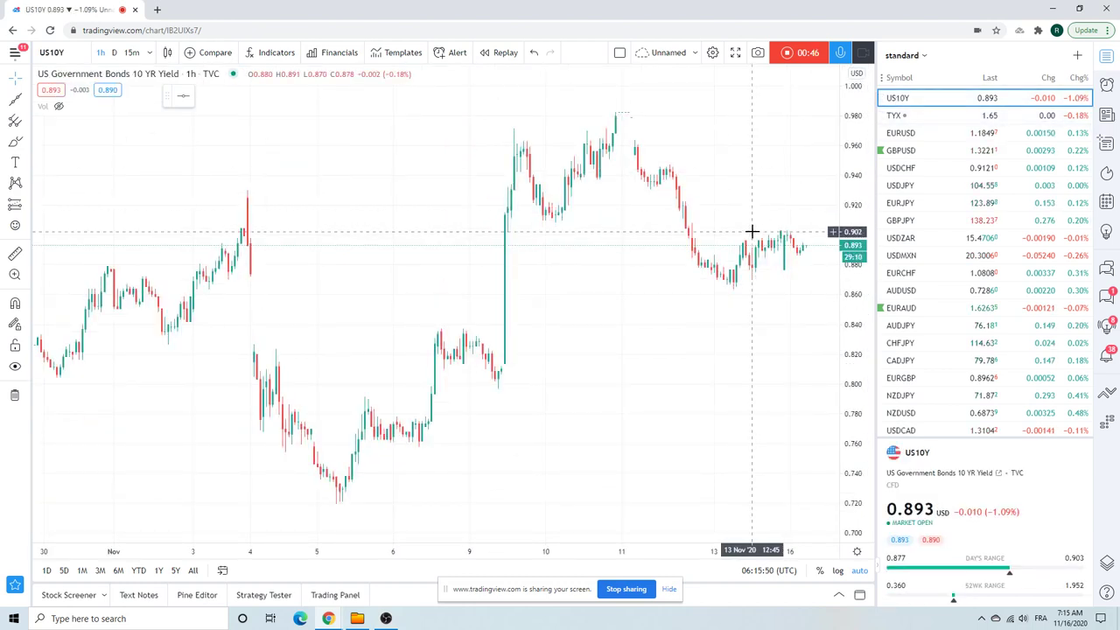
Switch to the GC1! Gold Futures 1-hour chart with its falling and rising trendlines
scroll(960, 226, "down", 3)
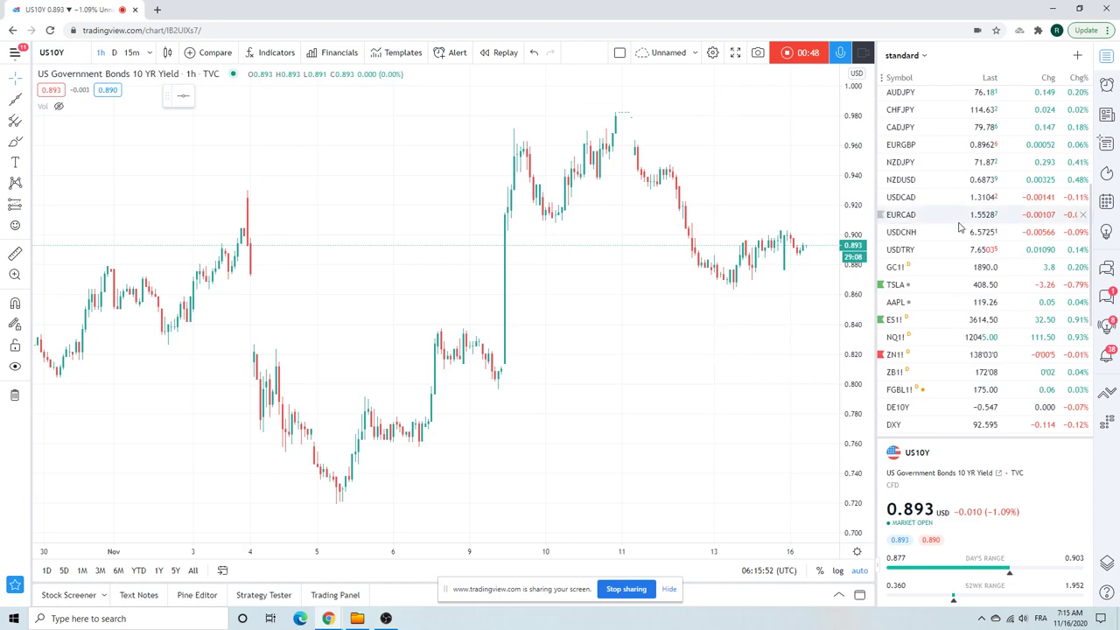
left_click(925, 273)
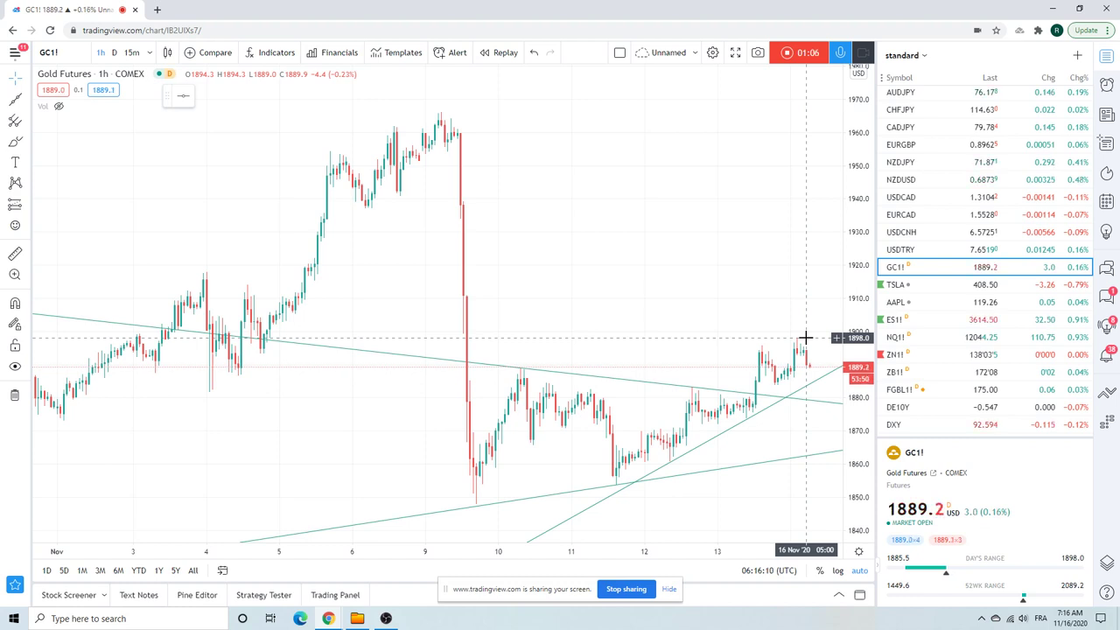
scroll(941, 315, "up", 2)
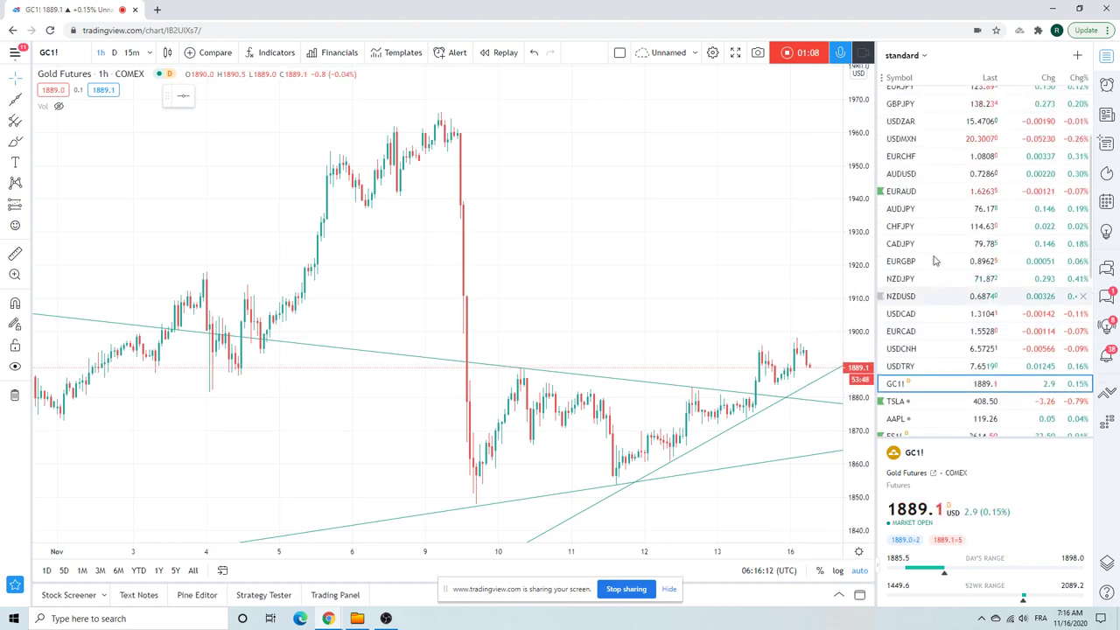
scroll(932, 254, "up", 2)
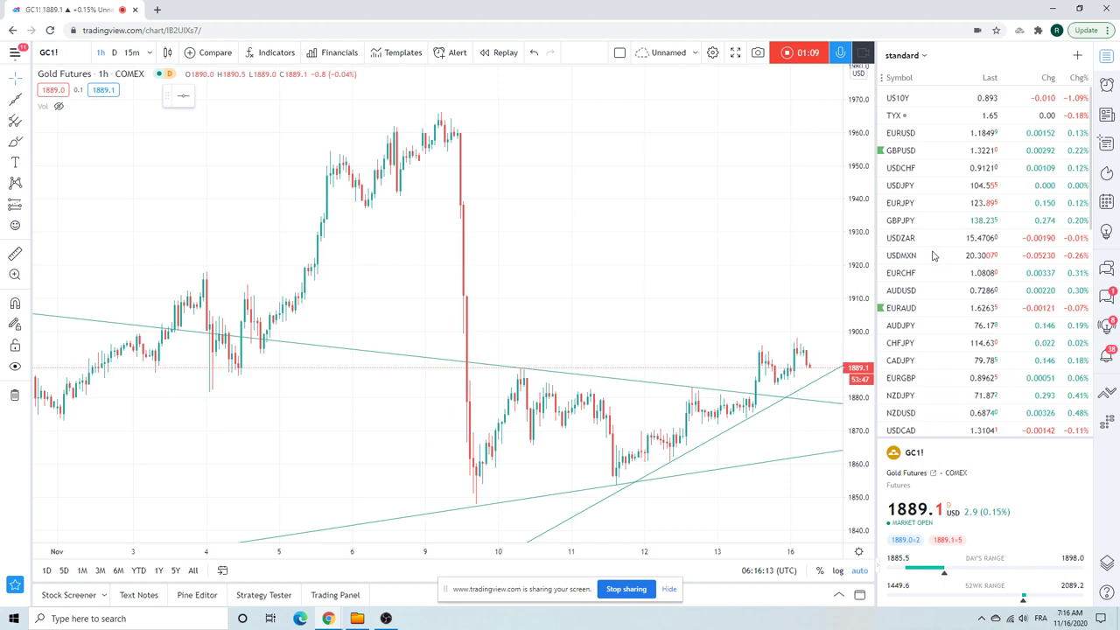
Load the EURUSD Euro / U.S. Dollar 1-hour FXCM chart, trading near 1.1850
left_click(908, 136)
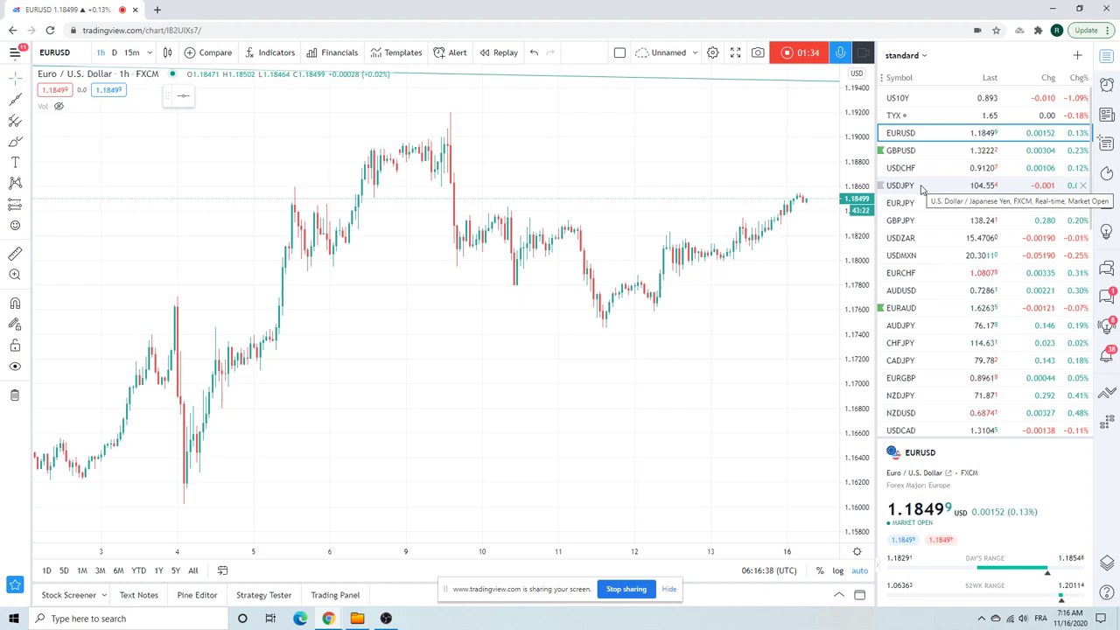
scroll(920, 188, "down", 3)
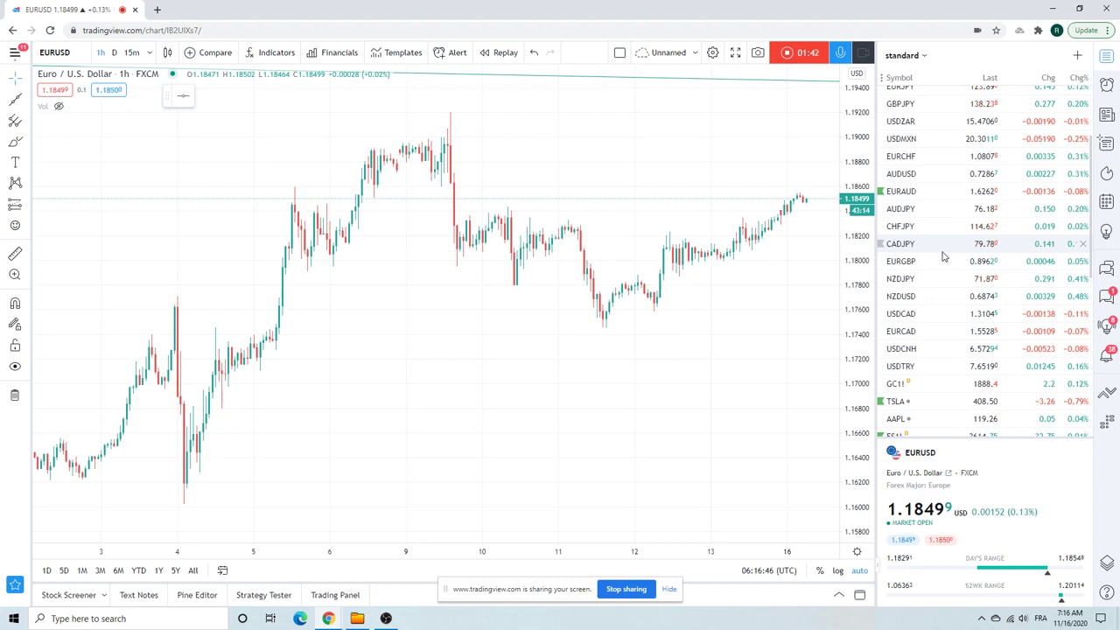
scroll(931, 251, "up", 3)
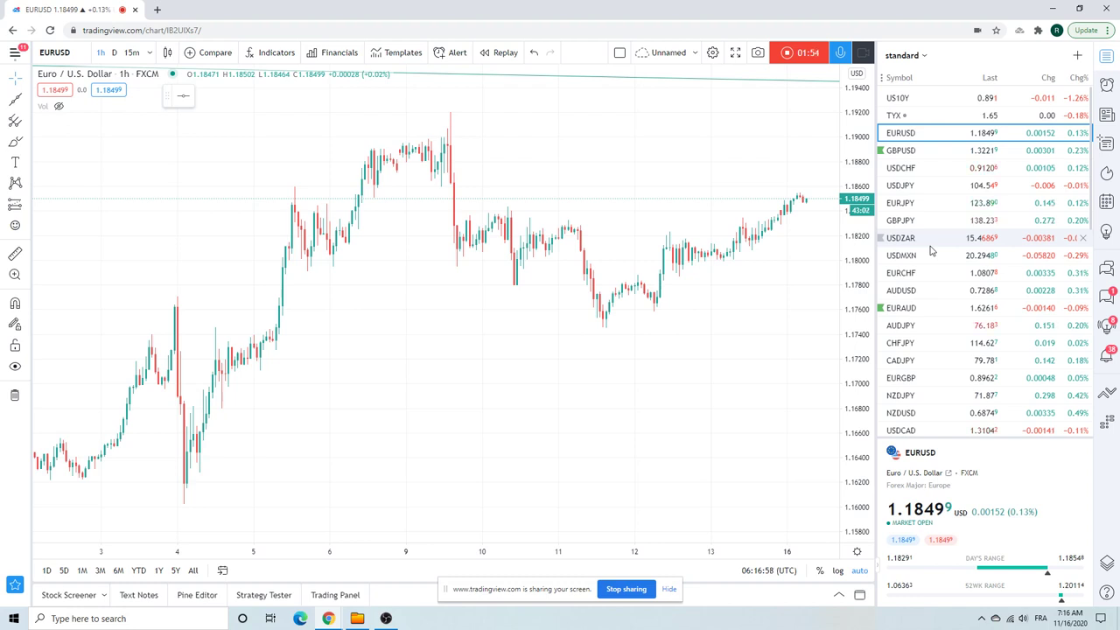
scroll(931, 251, "down", 1)
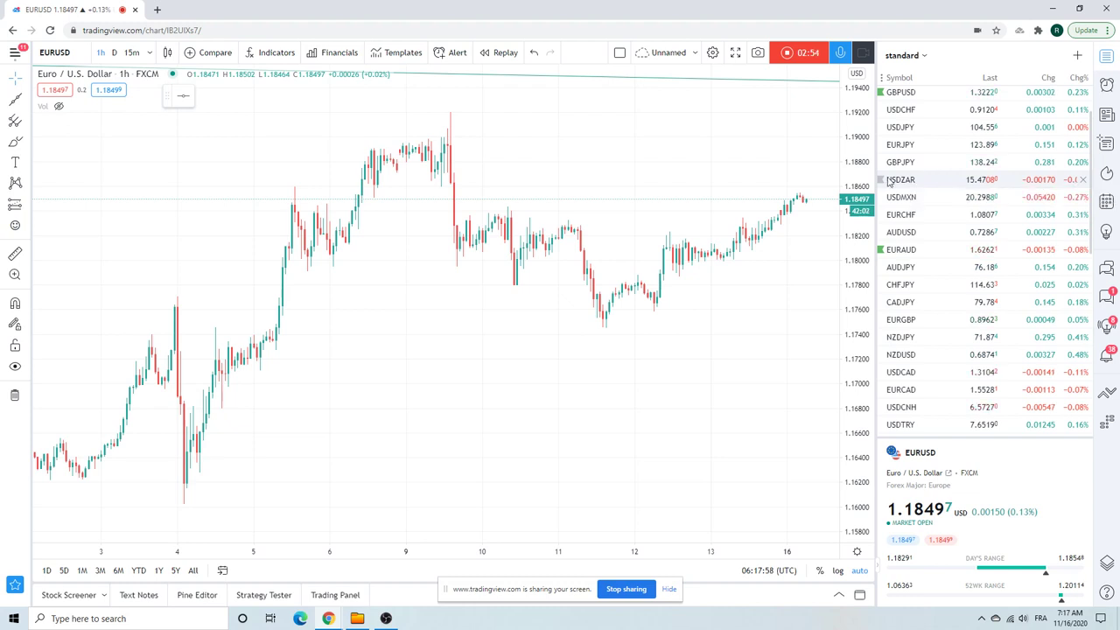
scroll(700, 175, "up", 3)
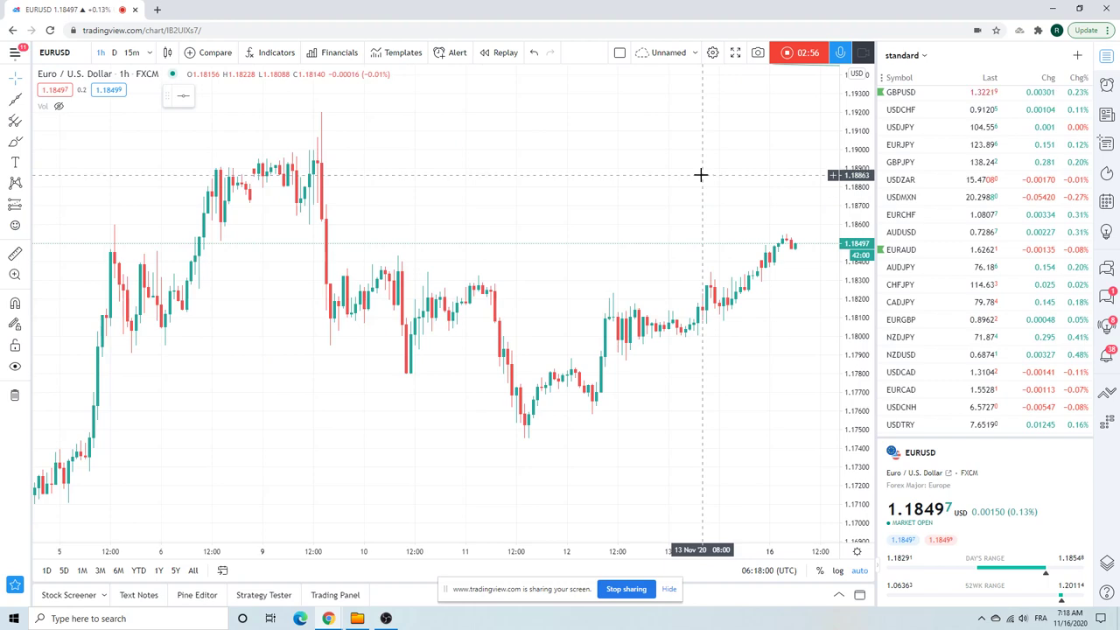
scroll(699, 175, "down", 3)
scroll(668, 166, "up", 1)
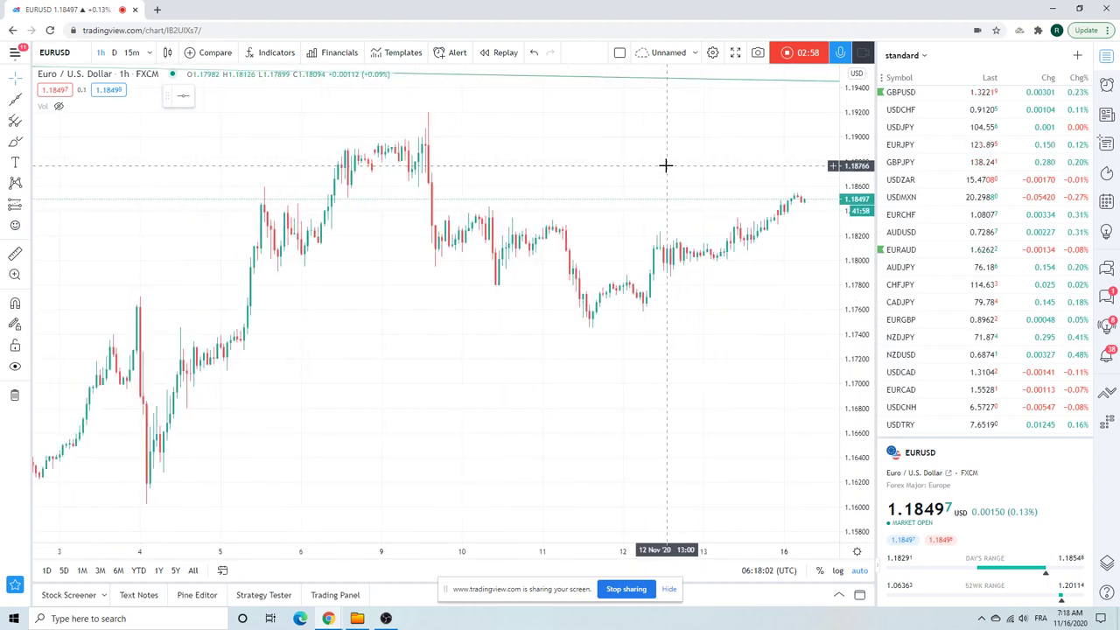
scroll(667, 165, "up", 2)
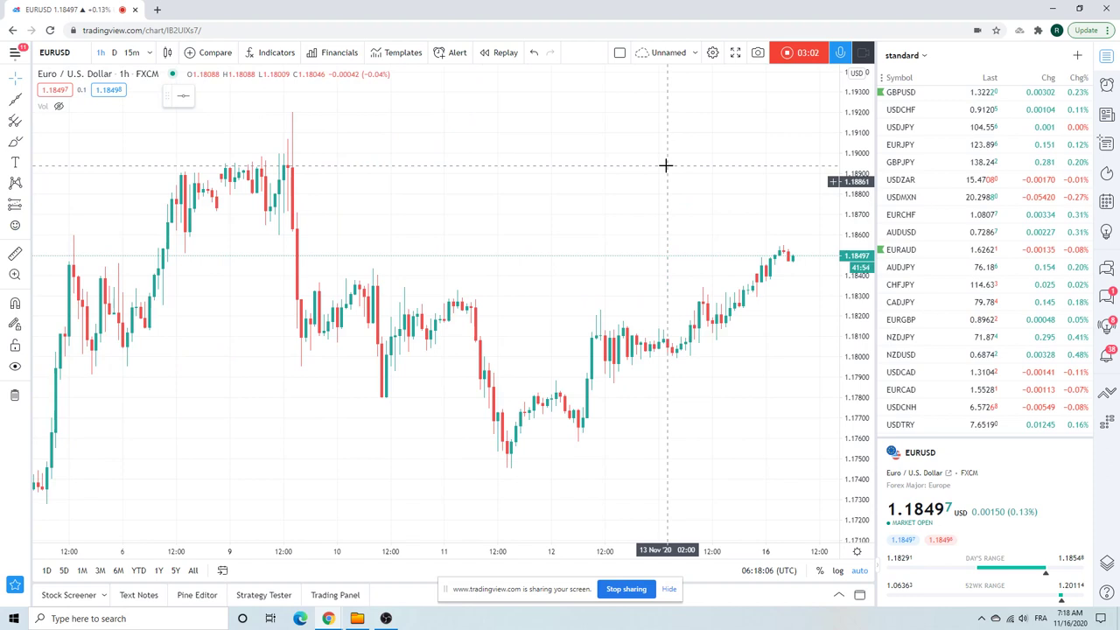
scroll(663, 165, "down", 2)
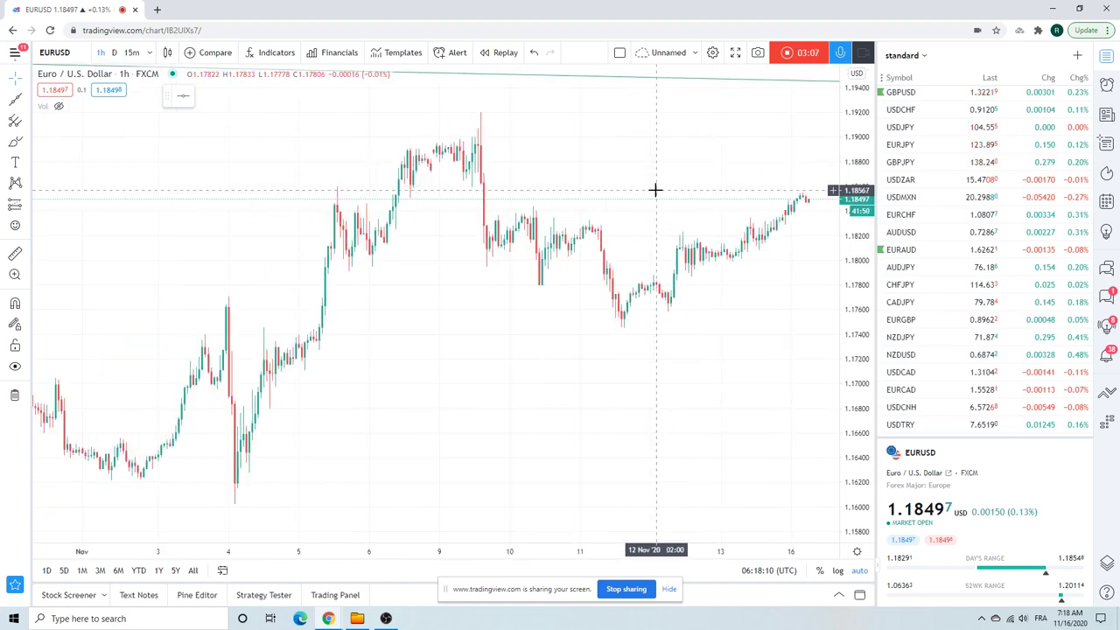
scroll(929, 167, "up", 2)
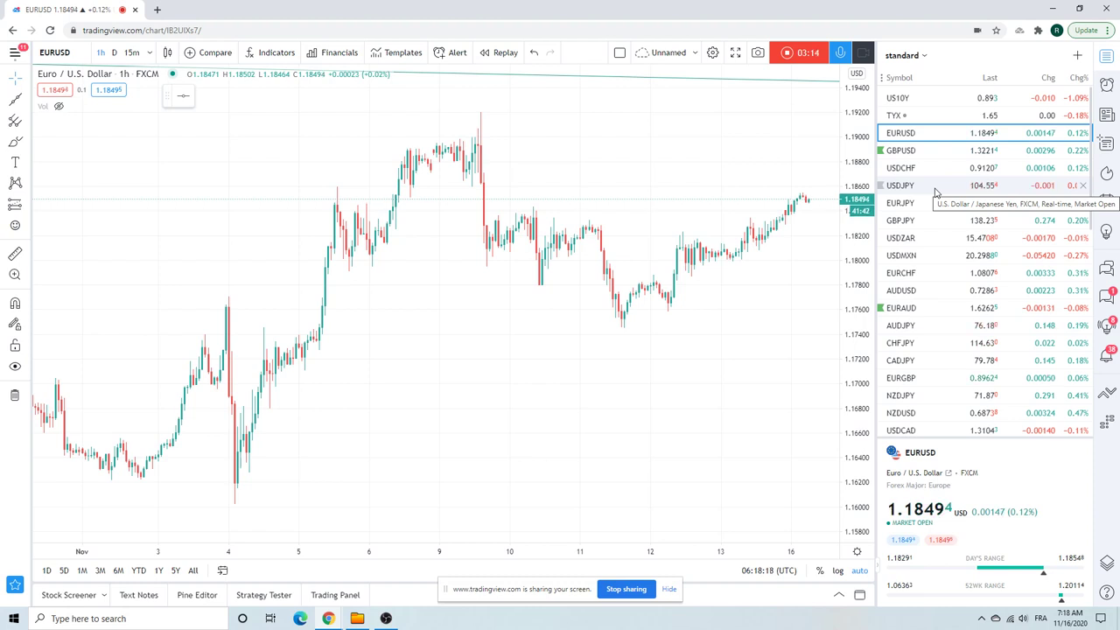
scroll(934, 192, "down", 3)
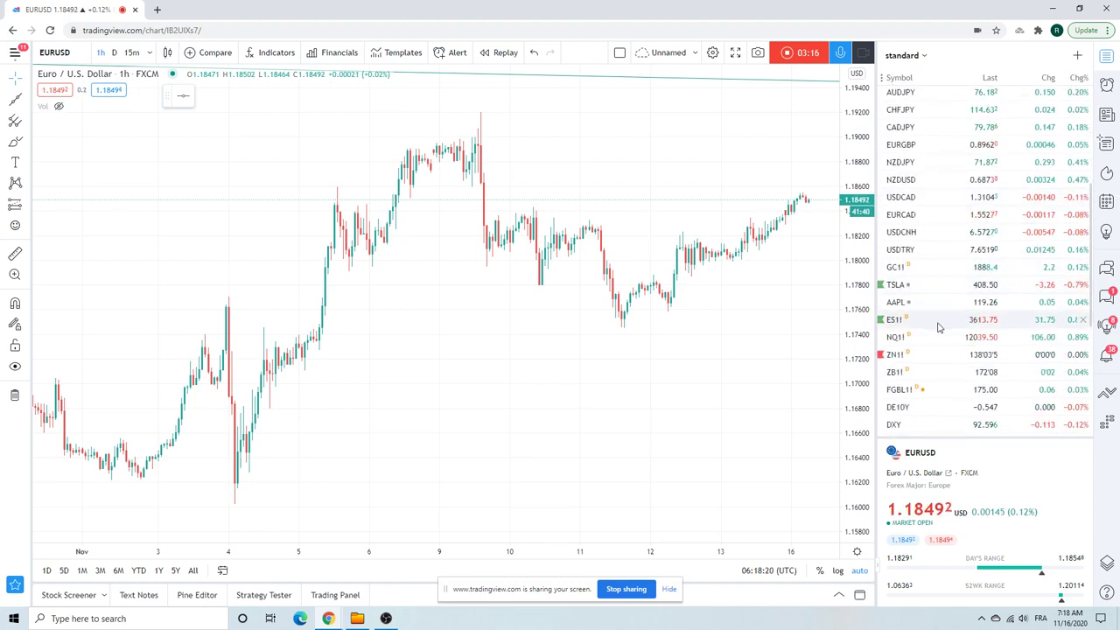
Check the ZB1! T-Bond Futures chart, then return to the ES1! hourly chart at 3613.75
left_click(918, 372)
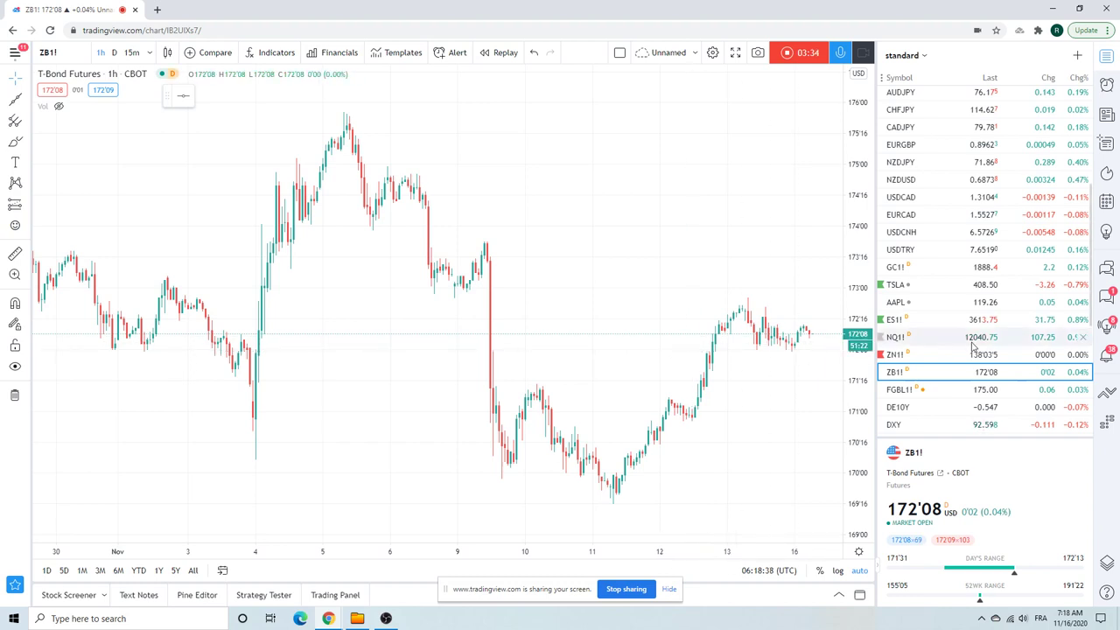
scroll(973, 348, "up", 2)
scroll(973, 348, "up", 1)
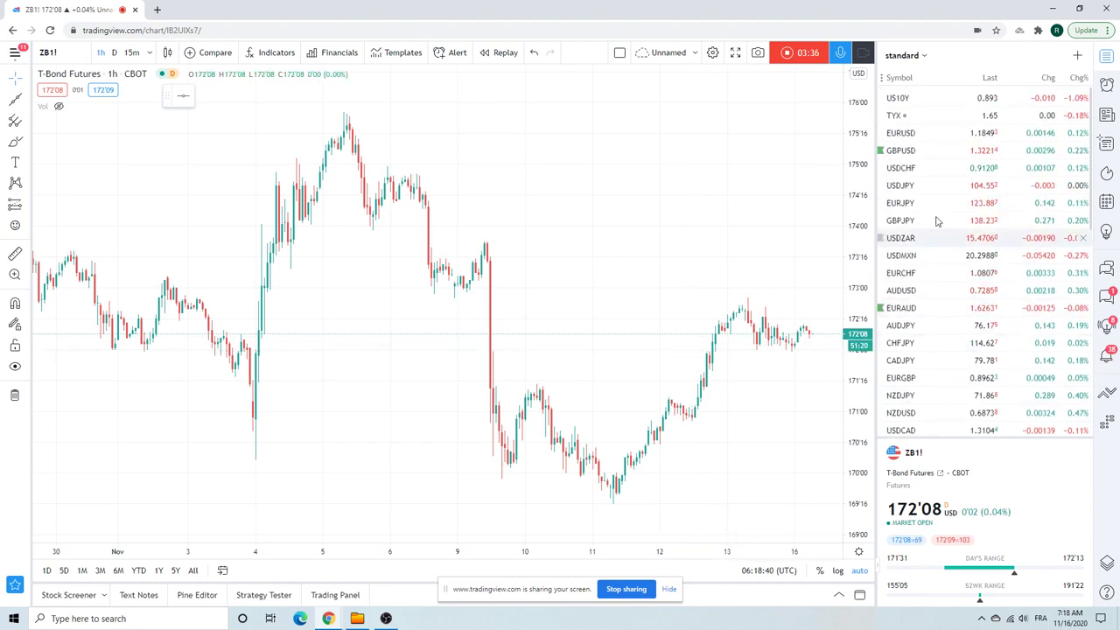
scroll(934, 245, "down", 3)
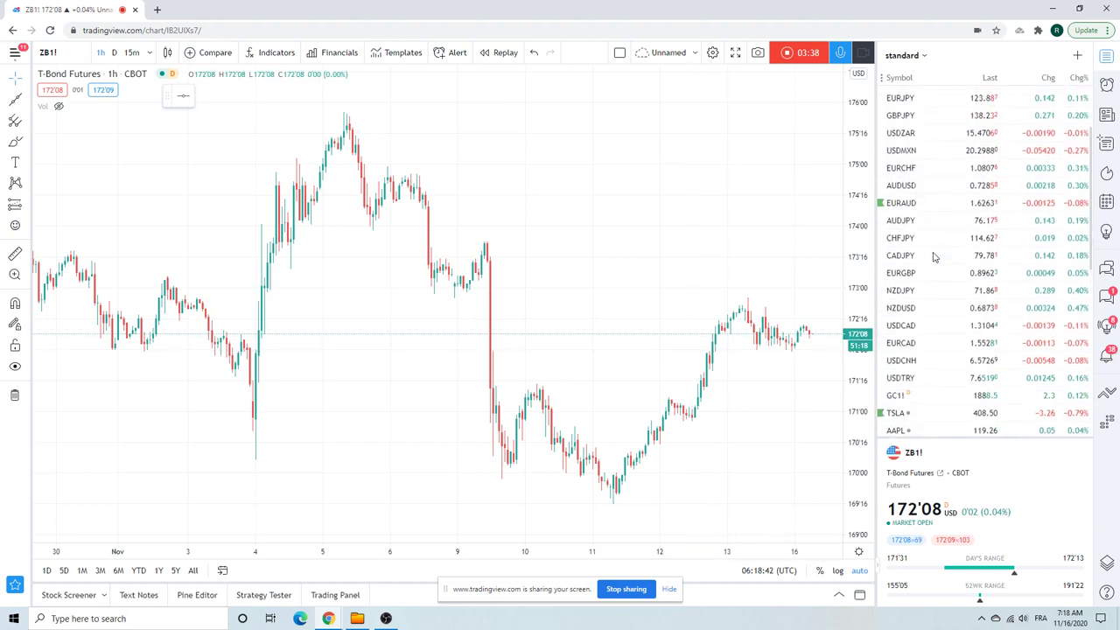
scroll(935, 257, "down", 1)
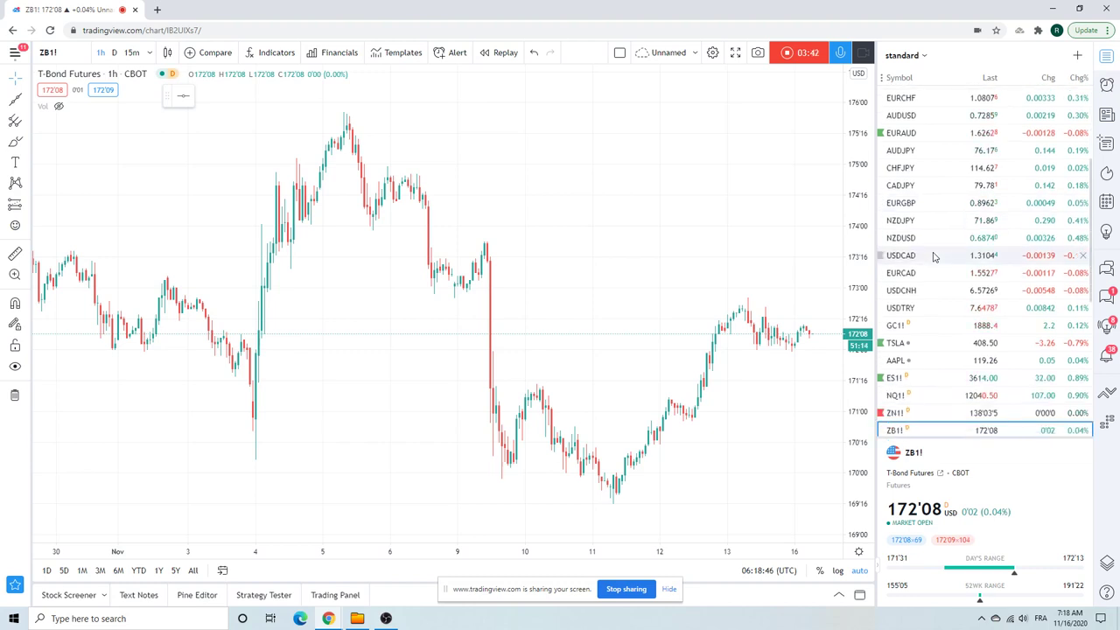
left_click(927, 377)
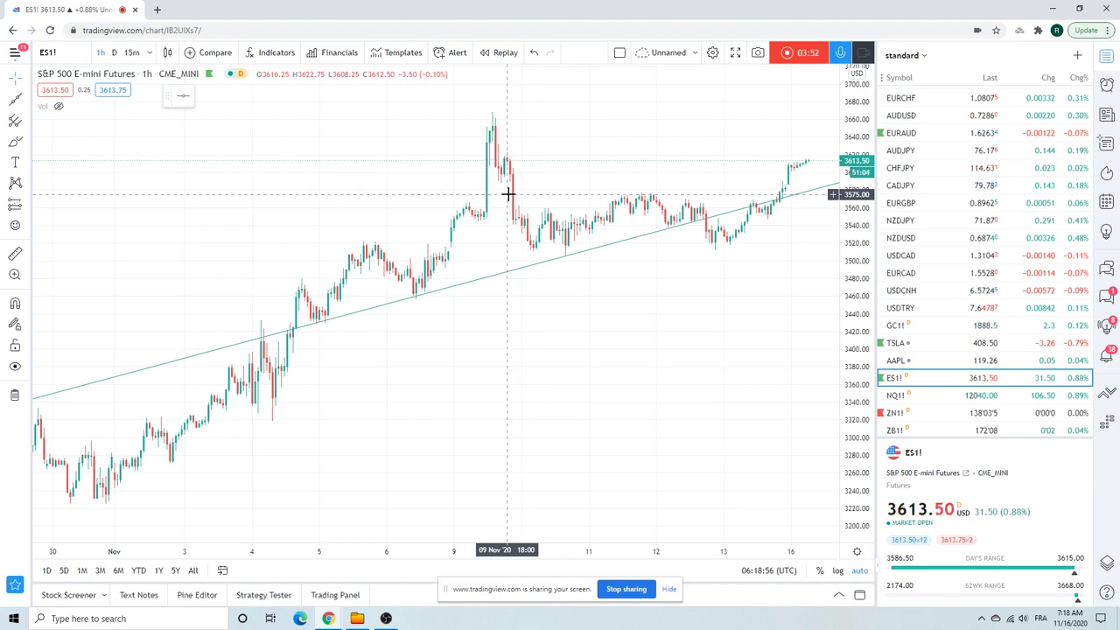
left_click(114, 52)
scroll(415, 197, "up", 5)
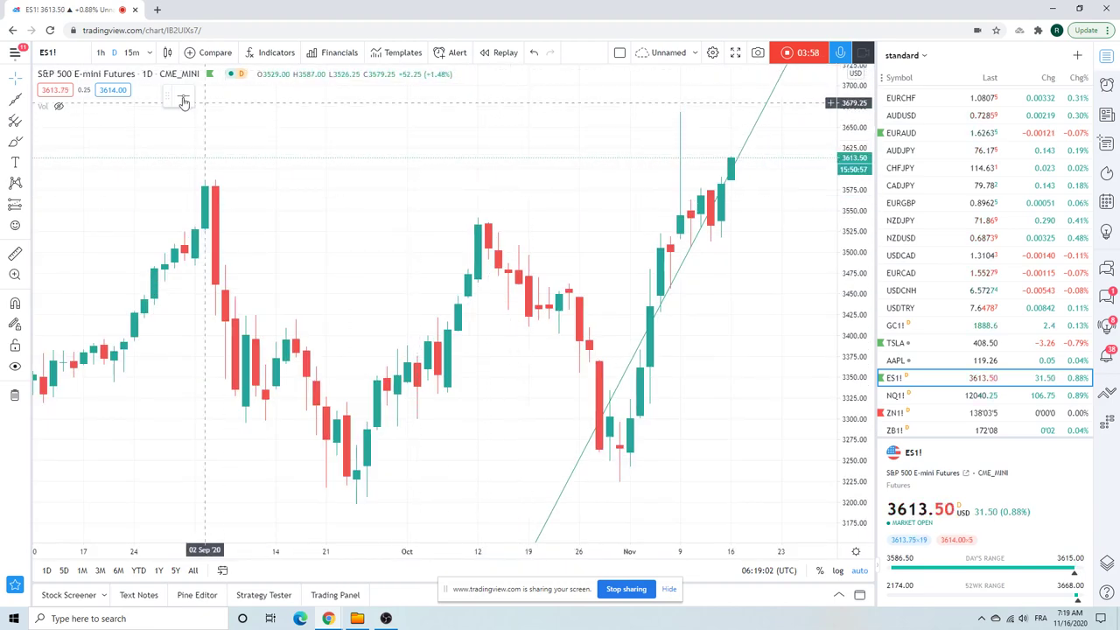
left_click(100, 52)
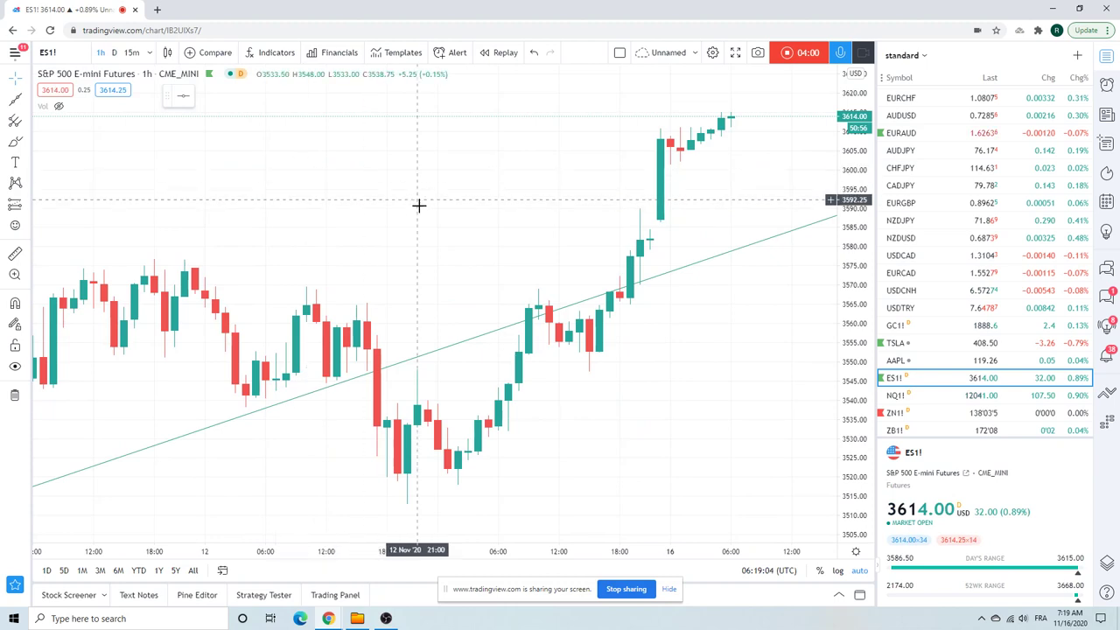
scroll(418, 205, "down", 1)
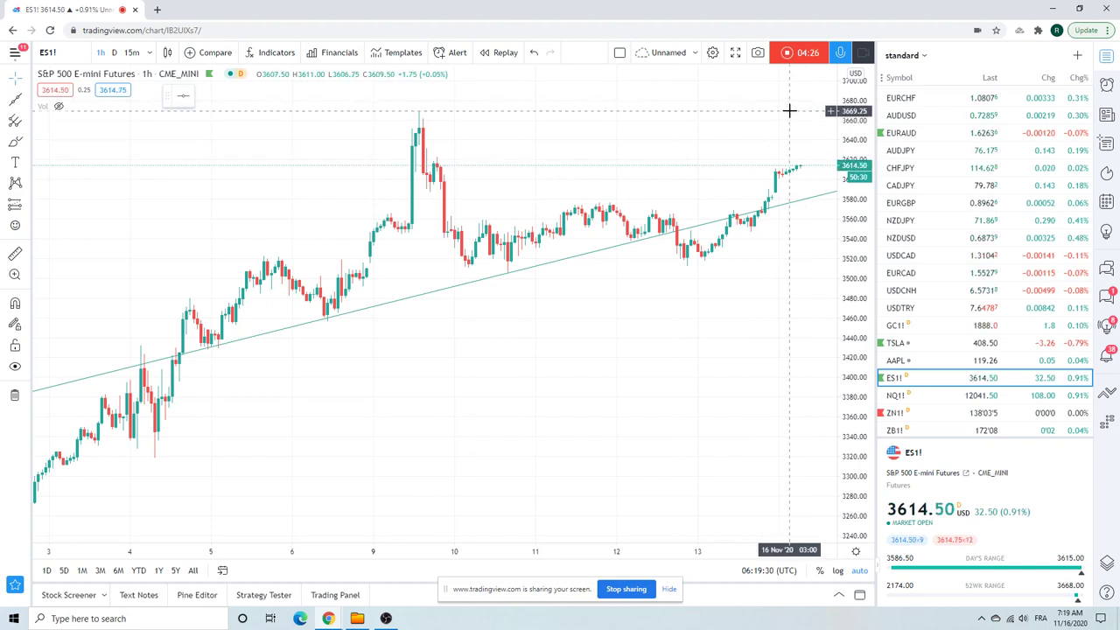
scroll(730, 146, "down", 2)
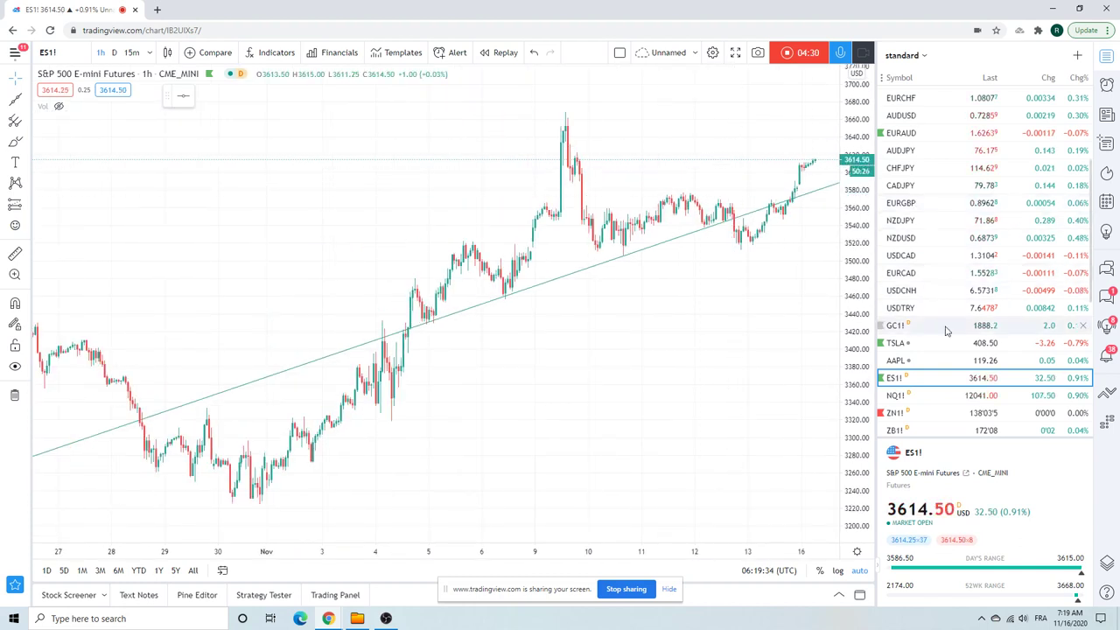
scroll(945, 328, "up", 2)
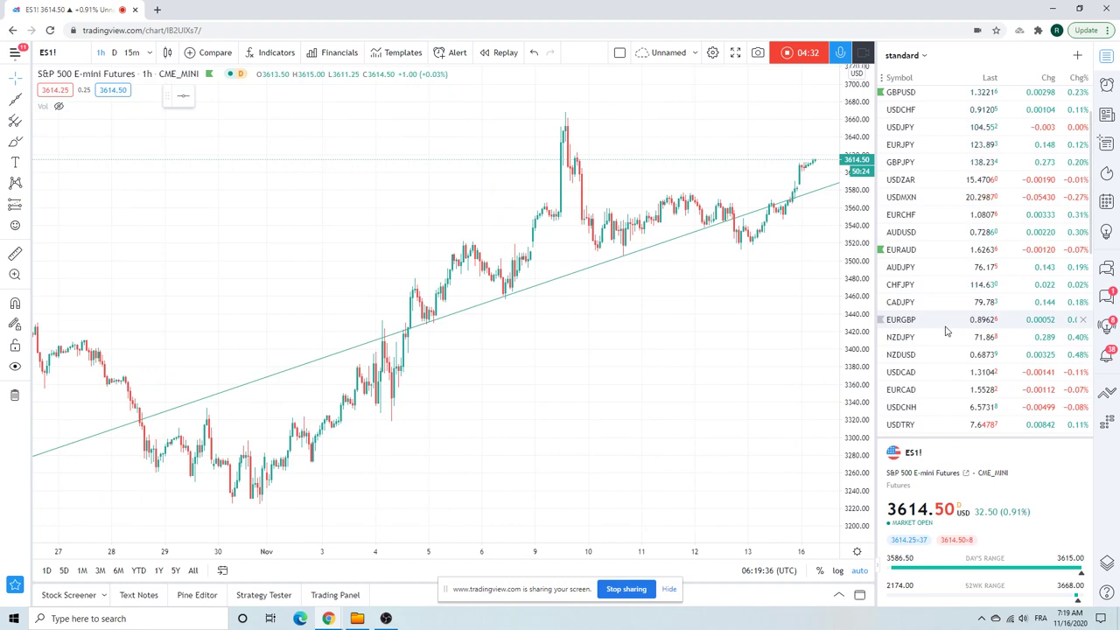
scroll(945, 330, "up", 1)
Cycle through AUDUSD, EURUSD and GBPUSD, ending on the USDJPY hourly chart near 104.55
left_click(920, 292)
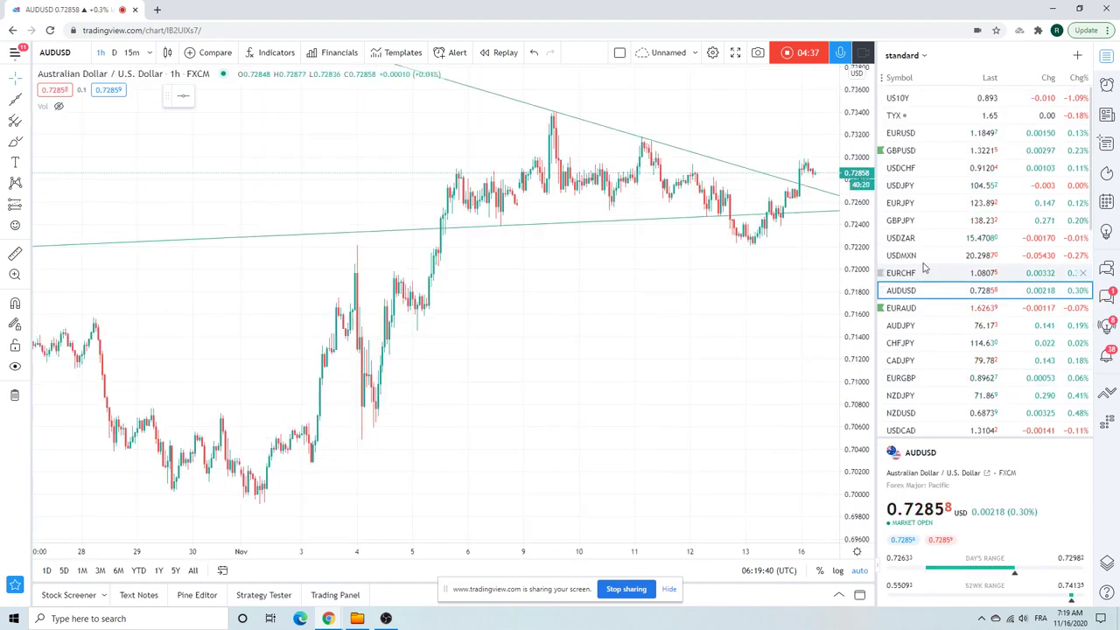
left_click(913, 136)
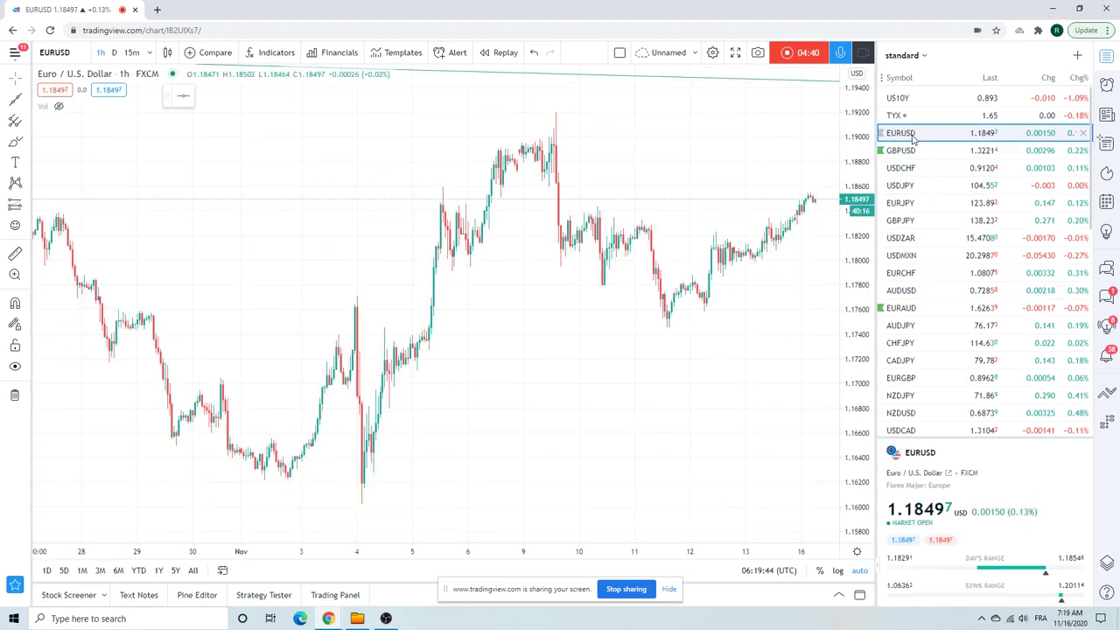
left_click(911, 154)
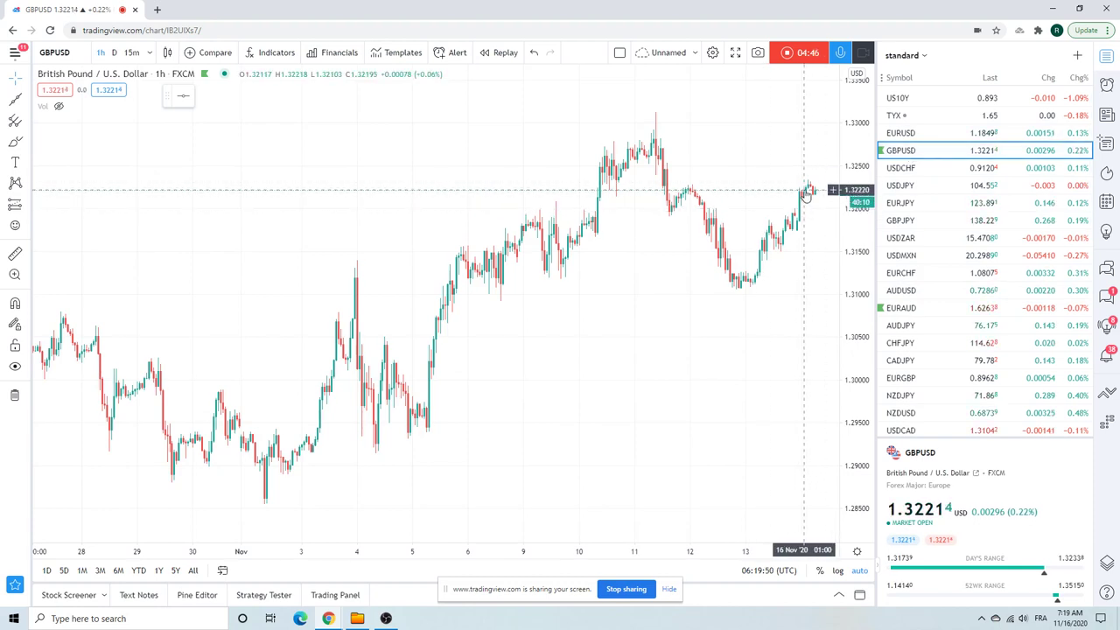
left_click(919, 186)
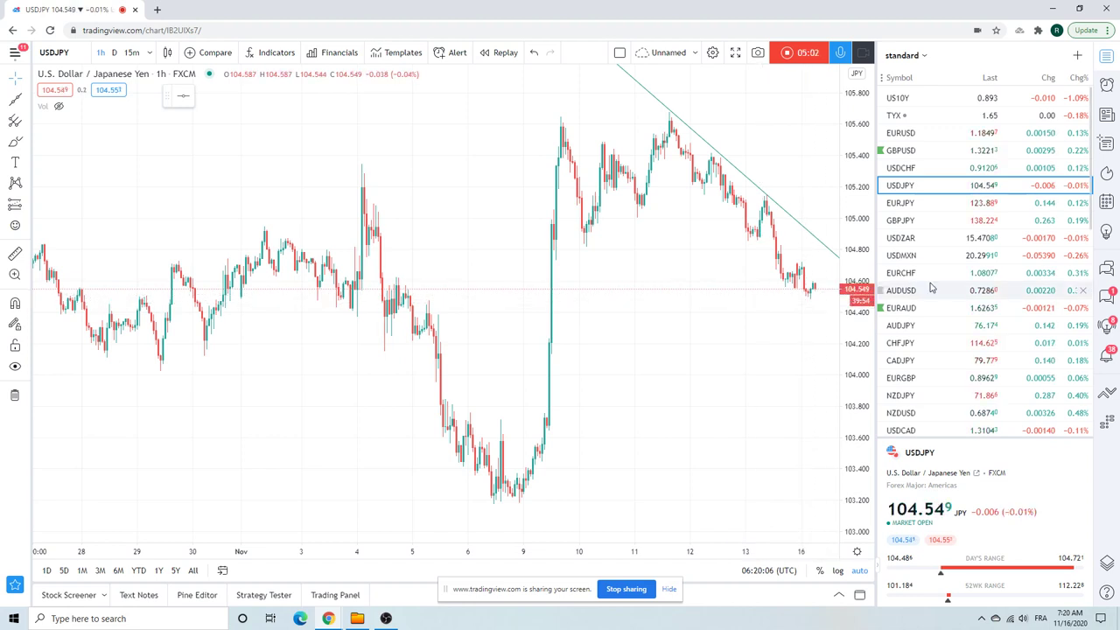
Scroll down the watchlist toward the USDCNH row
scroll(931, 293, "down", 3)
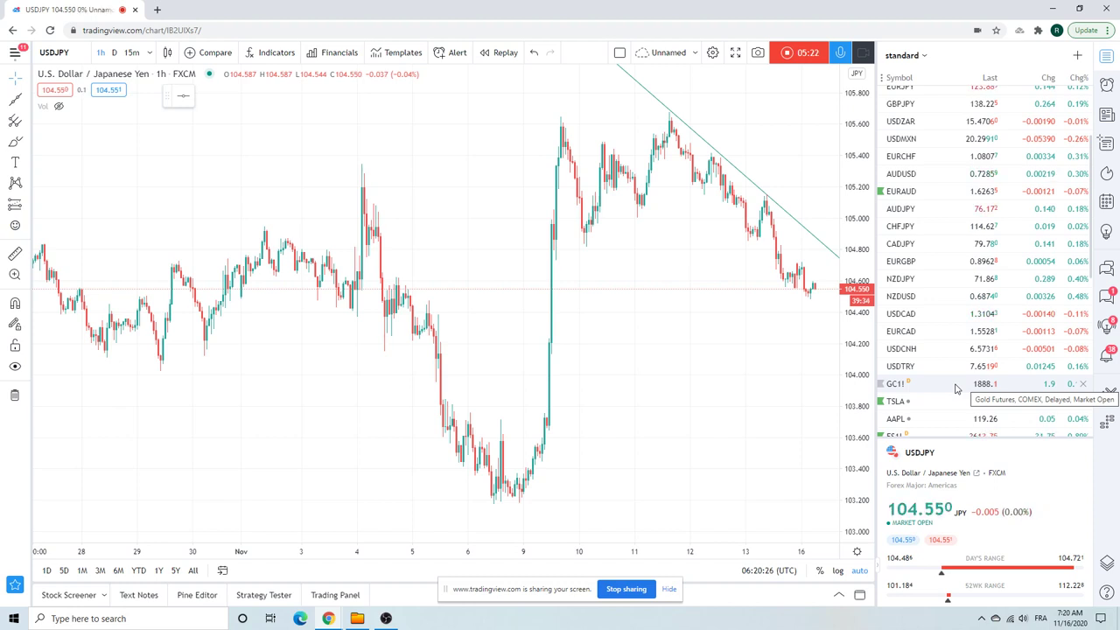
left_click(953, 353)
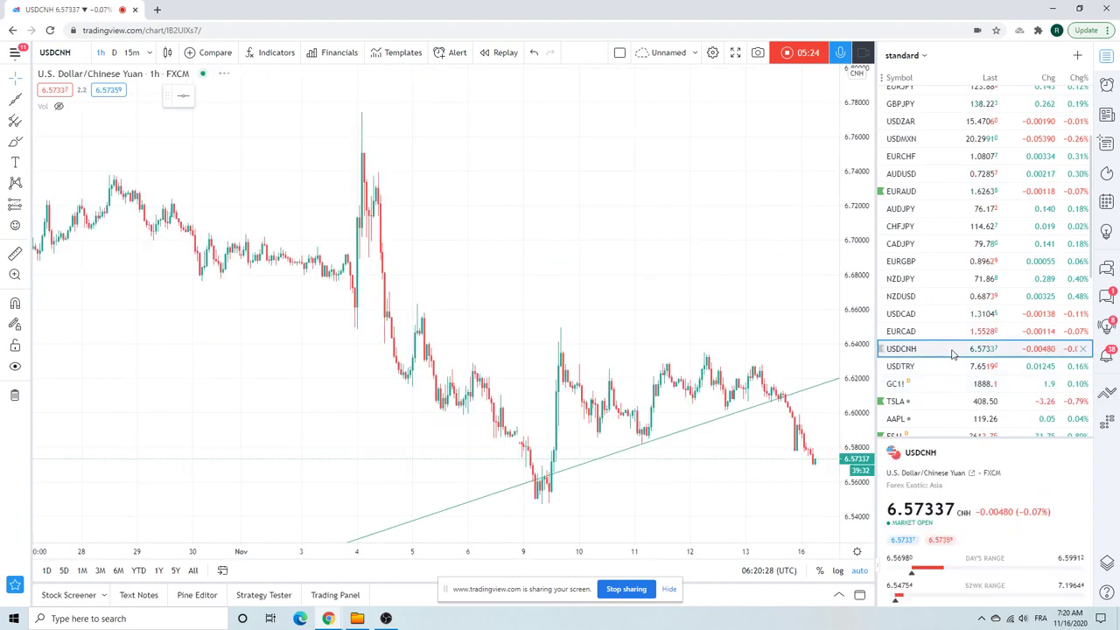
scroll(580, 283, "up", 2)
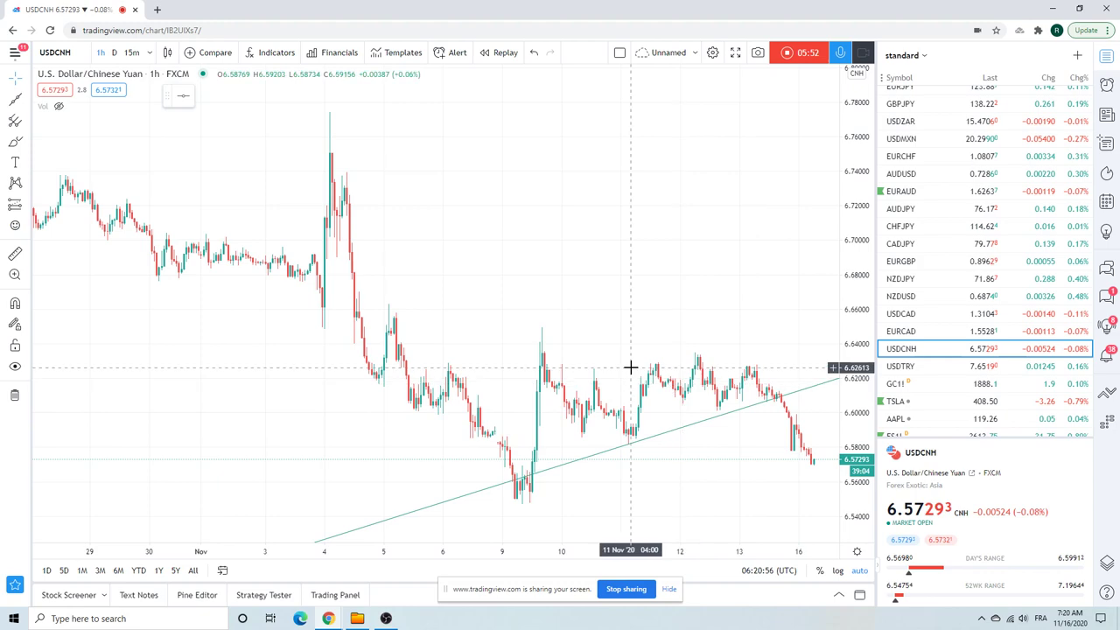
scroll(602, 337, "up", 5)
scroll(602, 337, "down", 4)
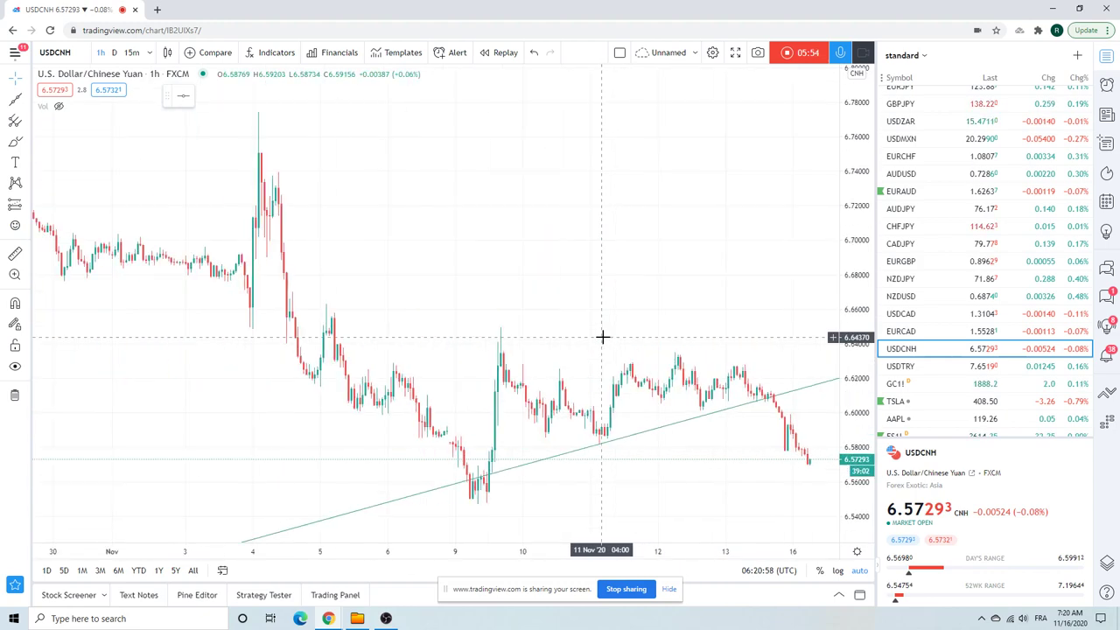
scroll(602, 336, "down", 3)
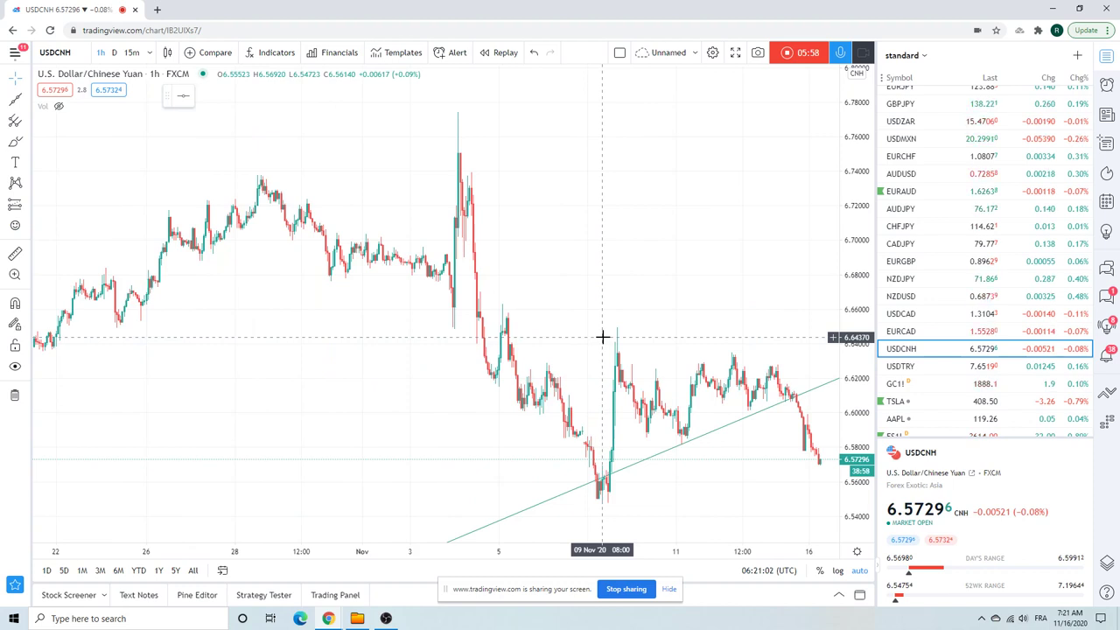
scroll(598, 336, "up", 4)
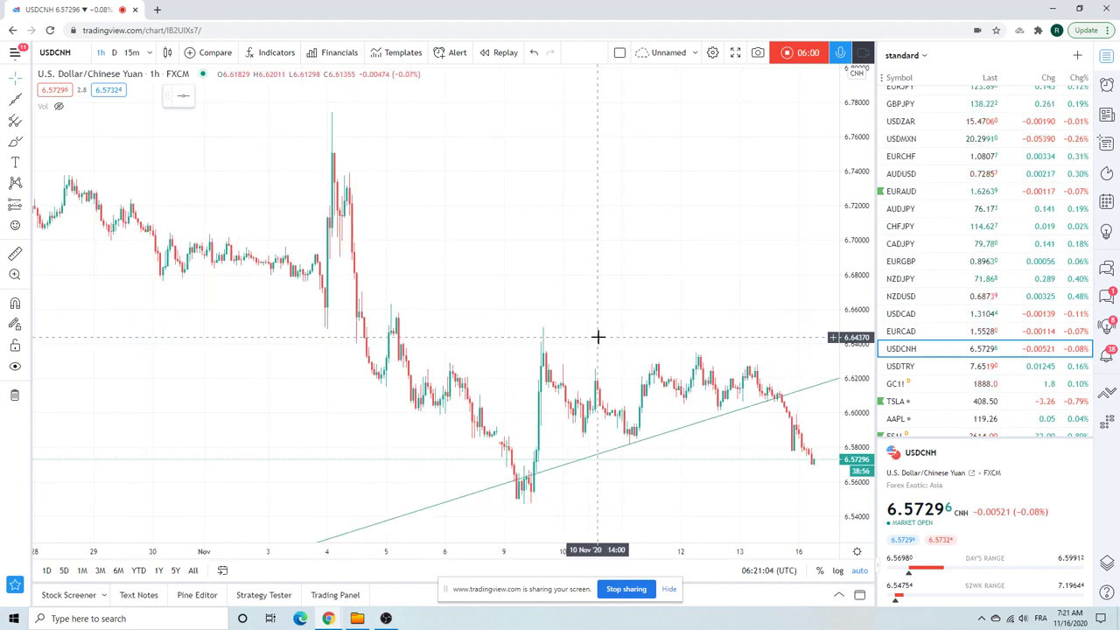
scroll(598, 337, "down", 3)
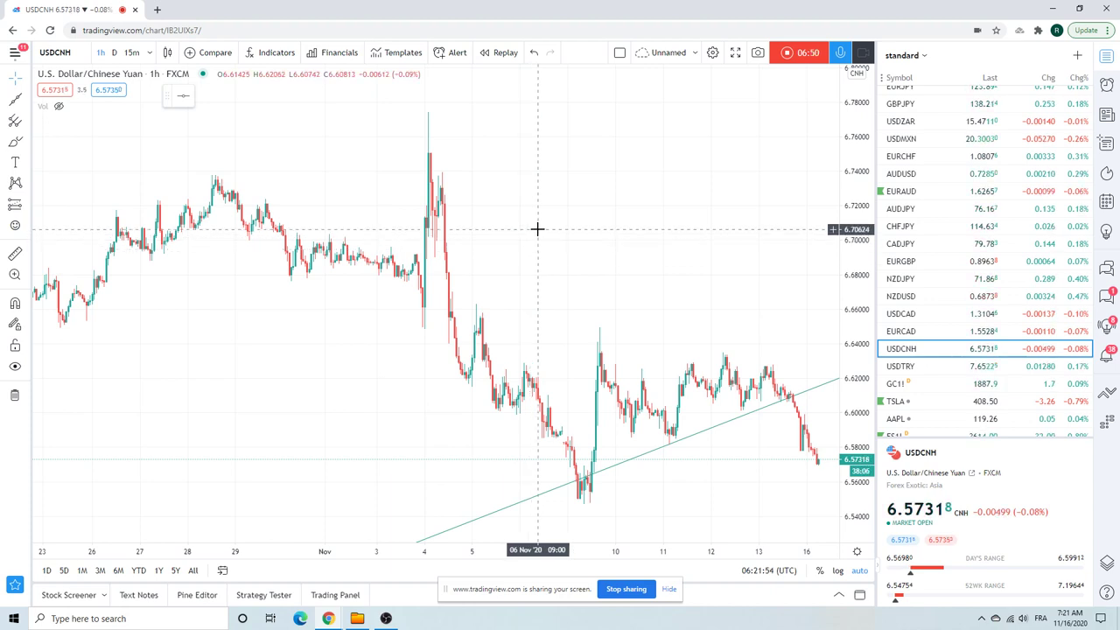
Stop the recording with the red timer button to bring up the Preview Video Idea window
scroll(954, 256, "up", 3)
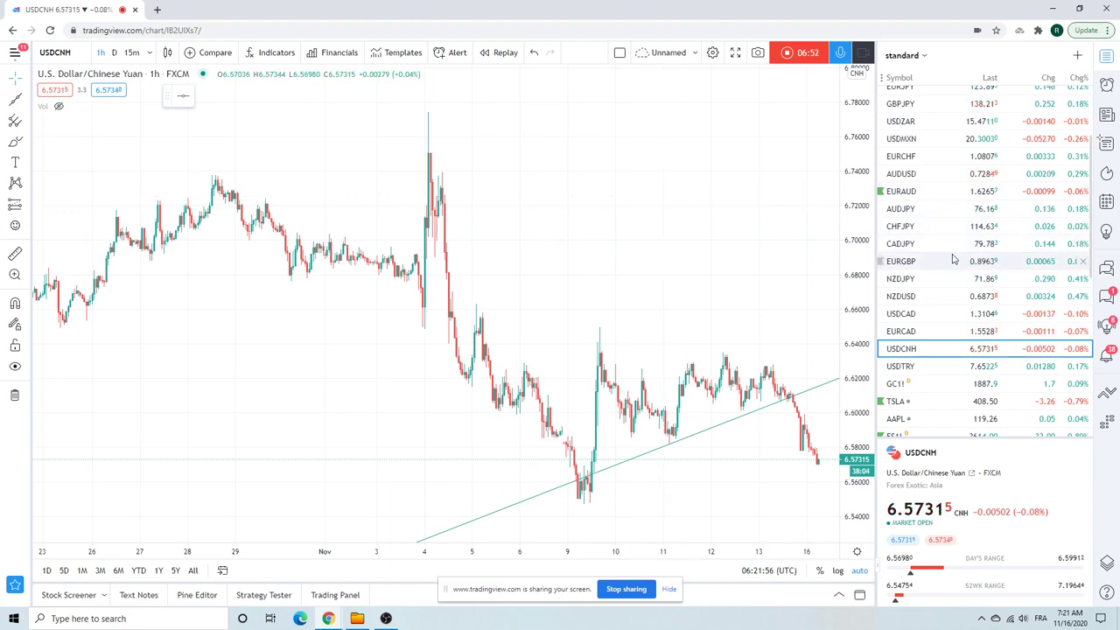
scroll(953, 256, "down", 4)
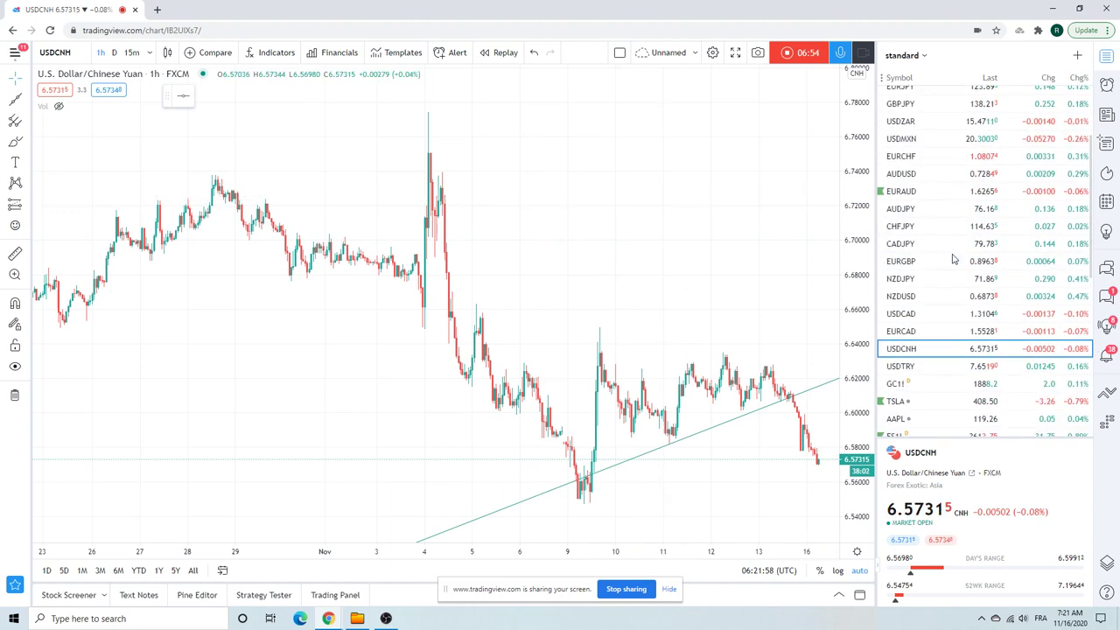
scroll(953, 259, "down", 1)
scroll(954, 259, "up", 4)
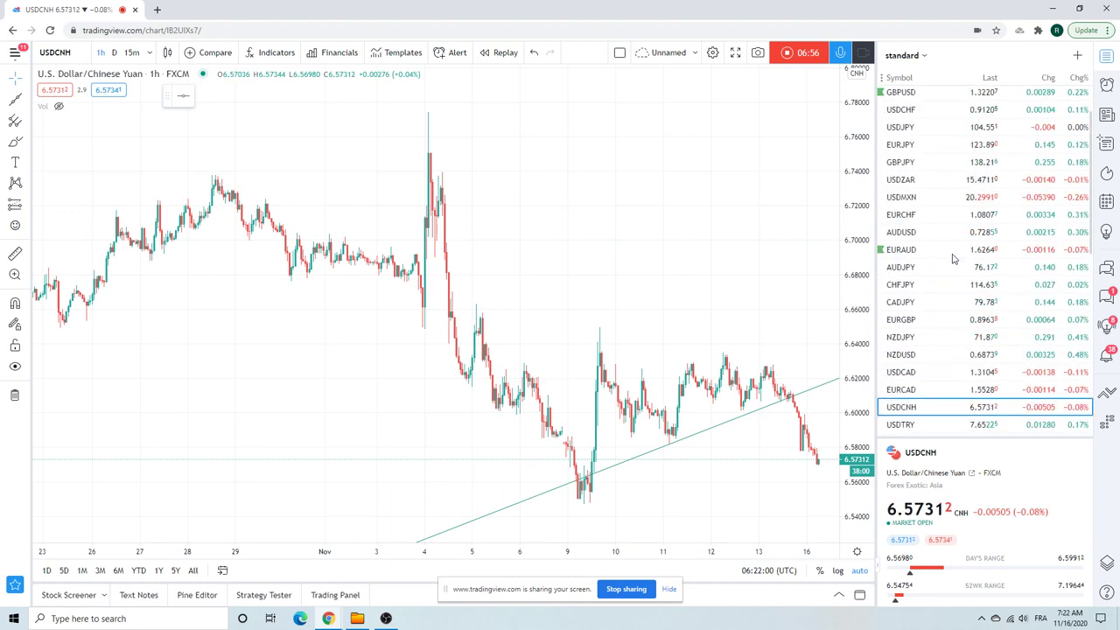
scroll(953, 258, "up", 1)
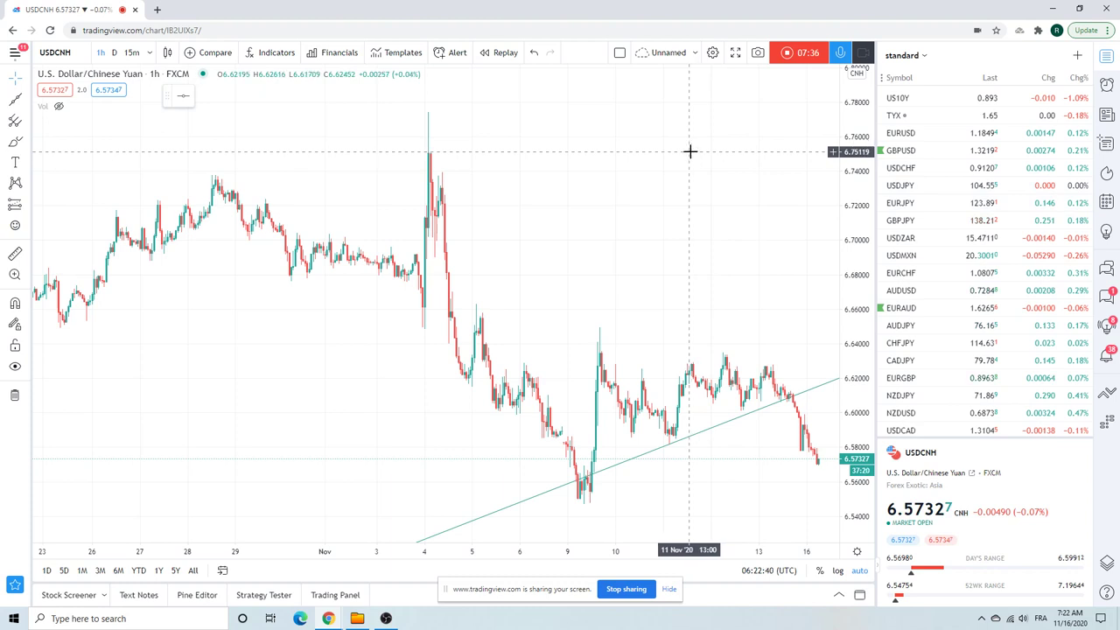
left_click(786, 55)
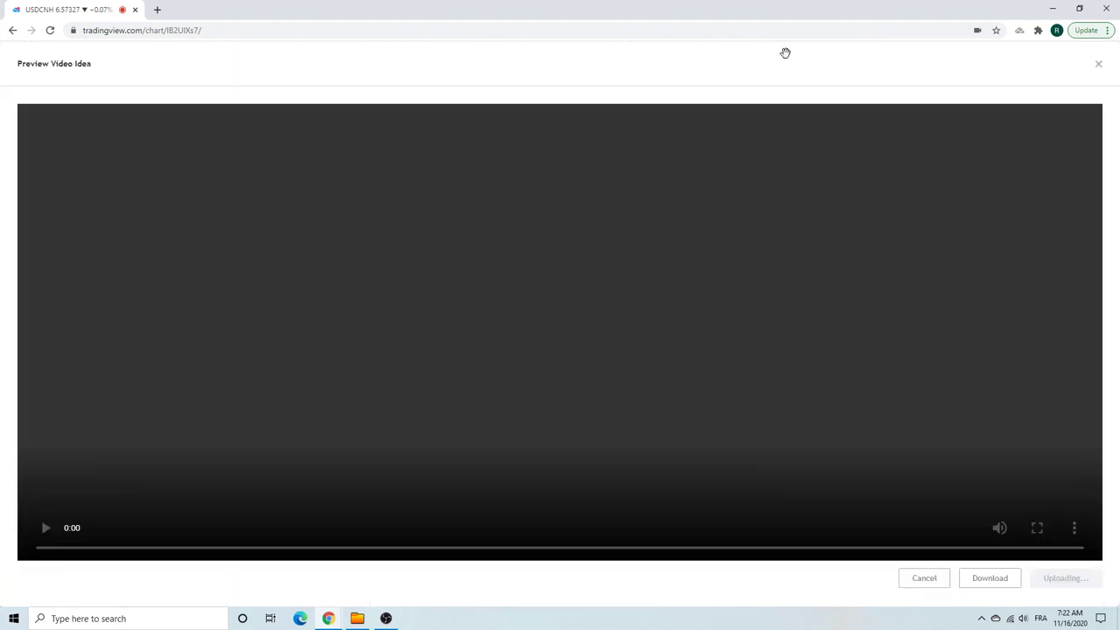